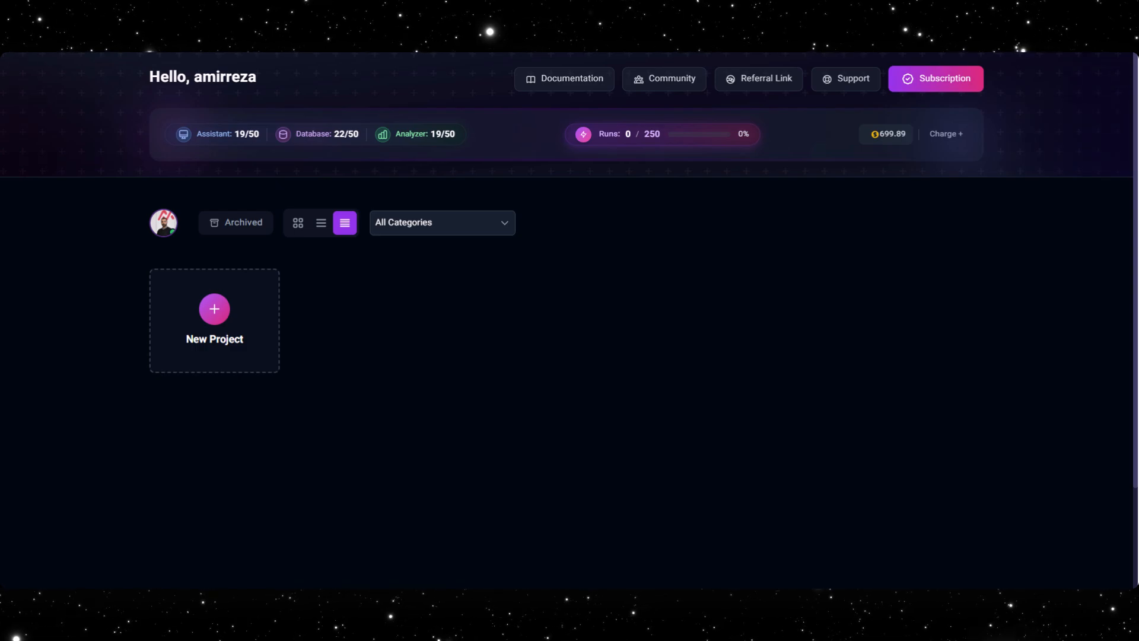
Create a project named Smart Logistics & Inventory Management and import the workflow file smart-logistics-inventory (1).json into it
left_click(251, 341)
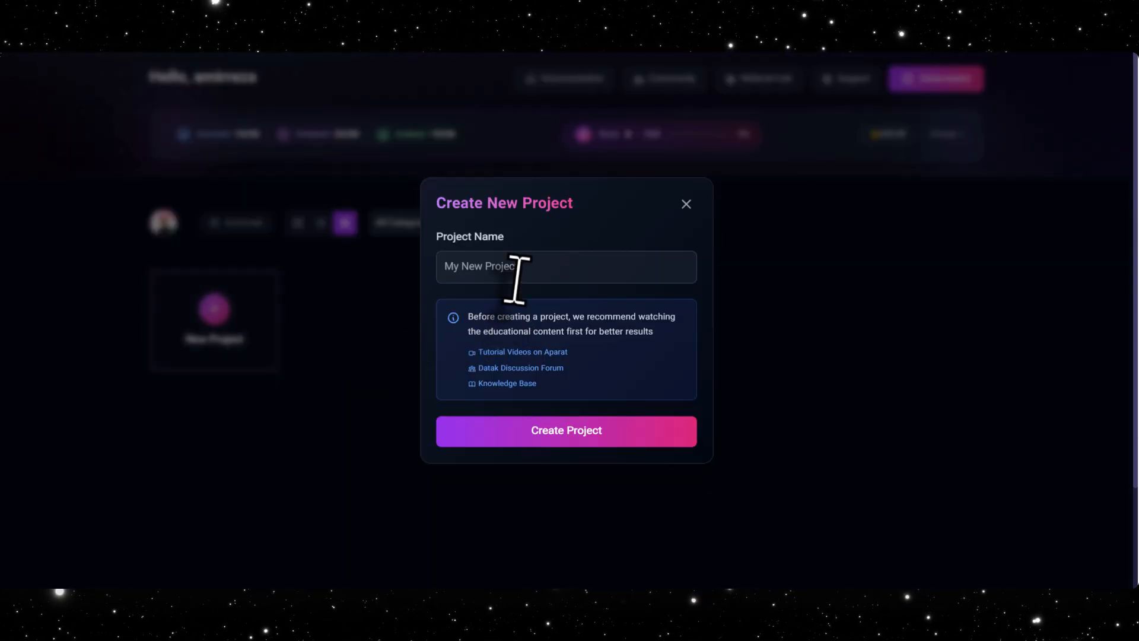
left_click(617, 435)
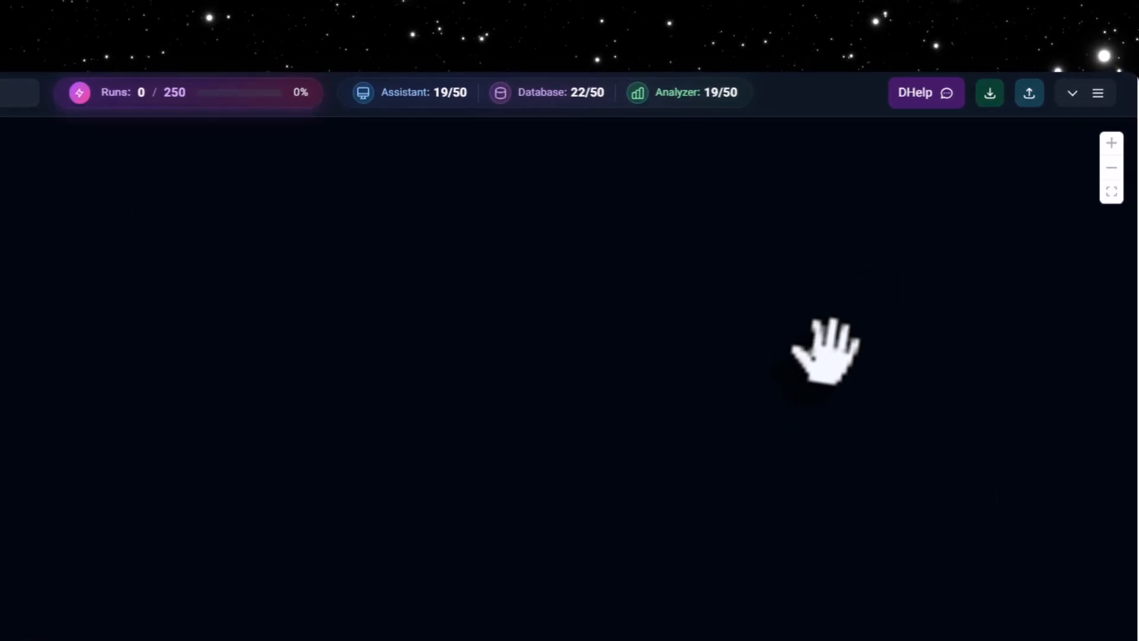
left_click(879, 161)
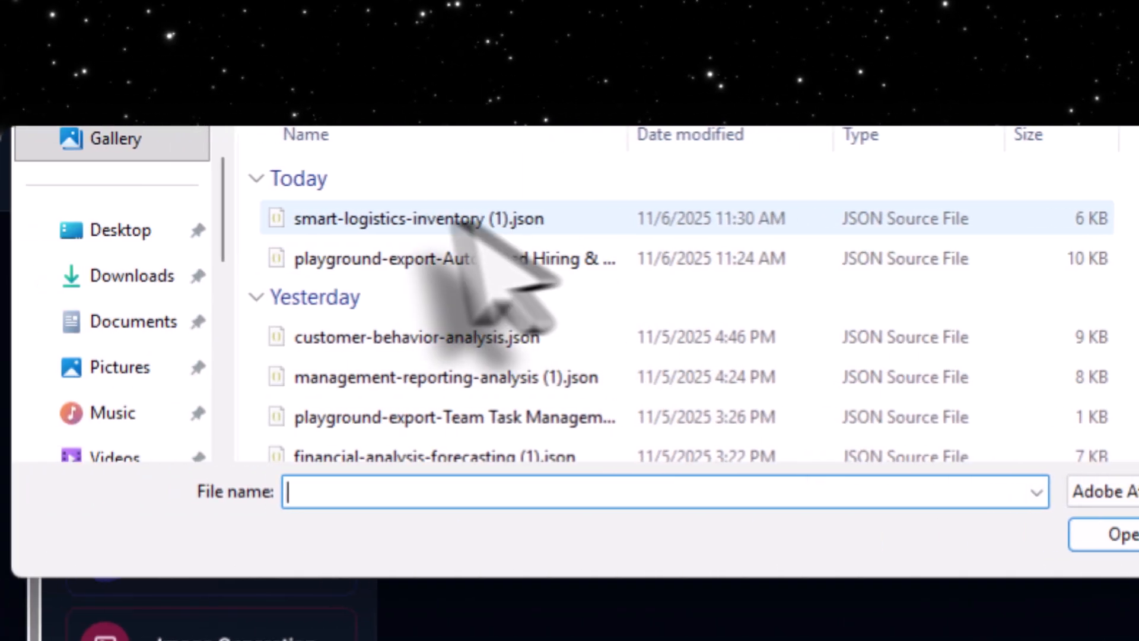
double_click(386, 220)
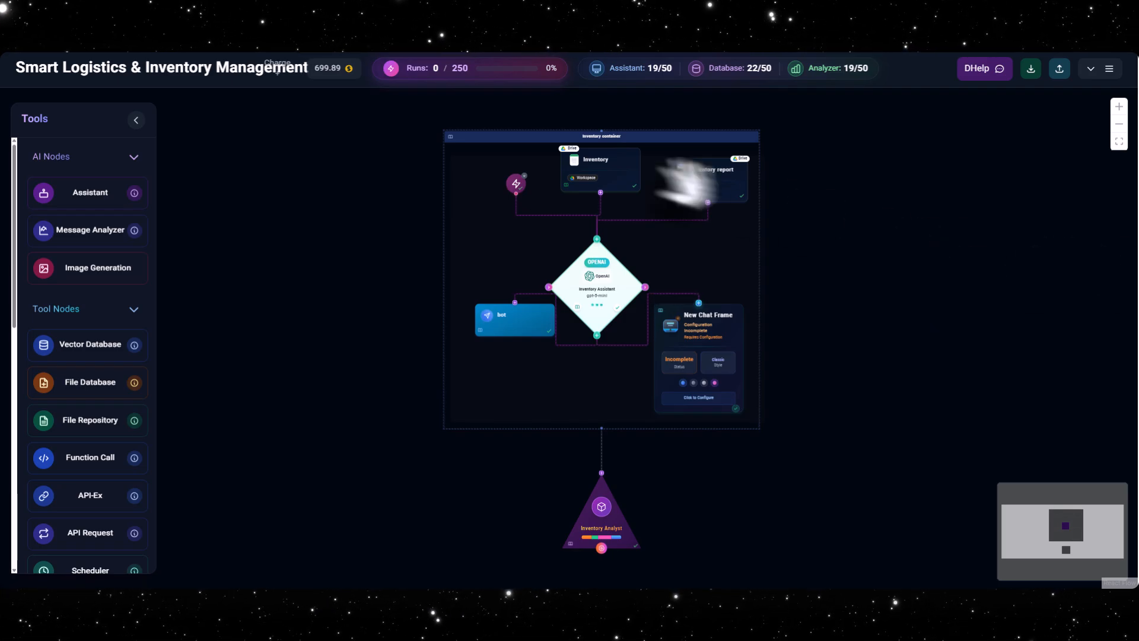
Review the Google Sheets settings of the Inventory node in the inventory container
double_click(596, 166)
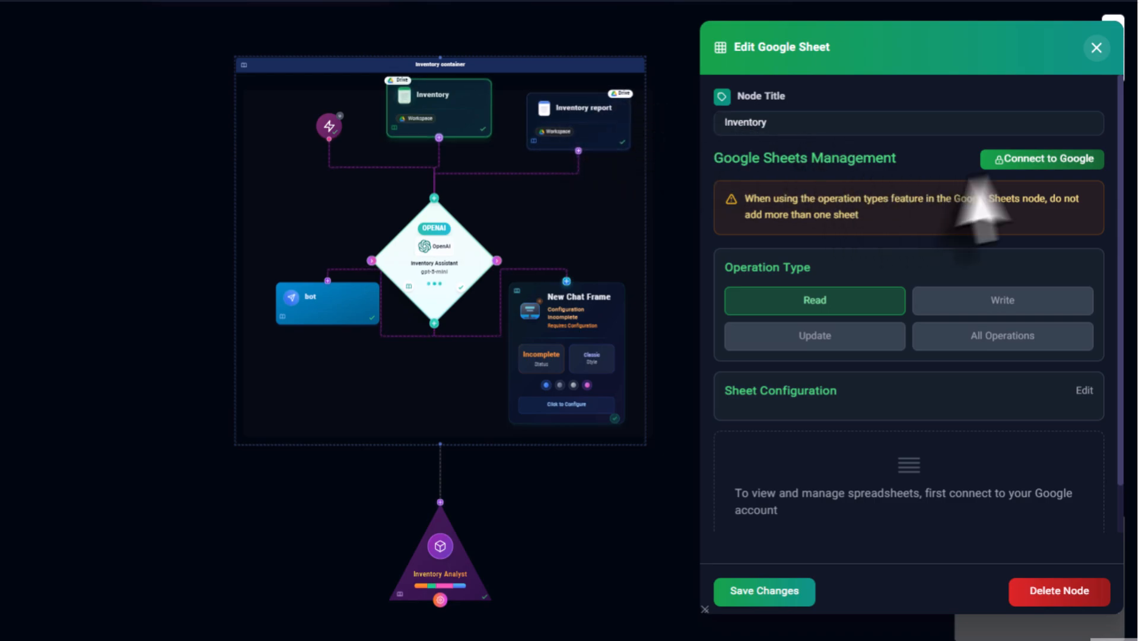
scroll(928, 430, "down", 1)
scroll(961, 368, "up", 1)
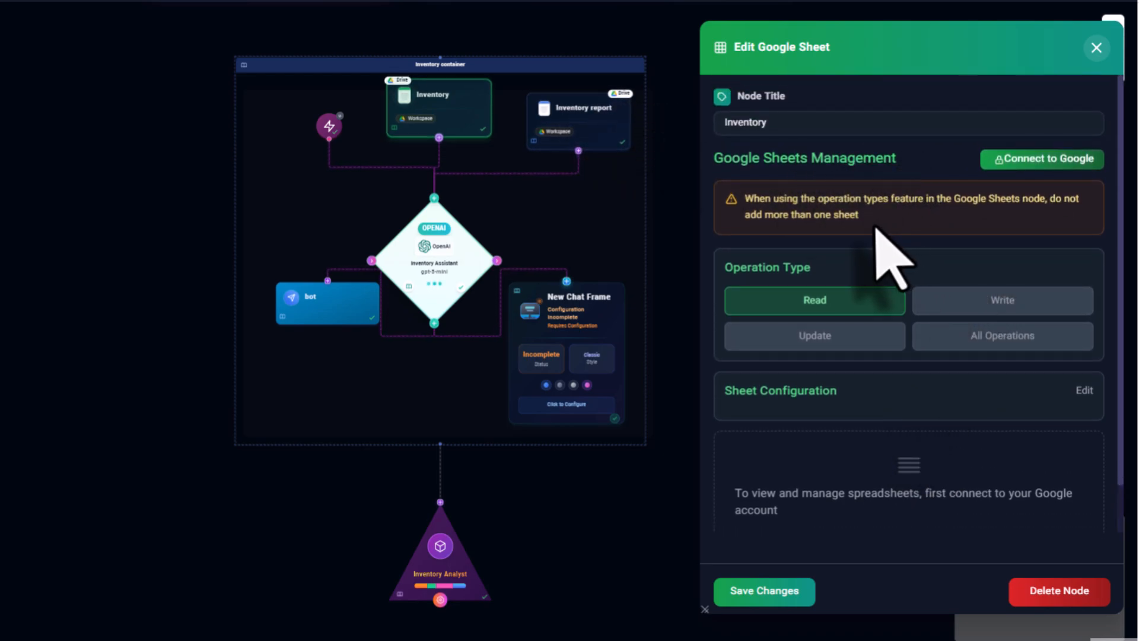
scroll(872, 231, "down", 1)
Review the Inventory Assistant node's model, reasoning effort, tool and instruction settings
left_click(450, 237)
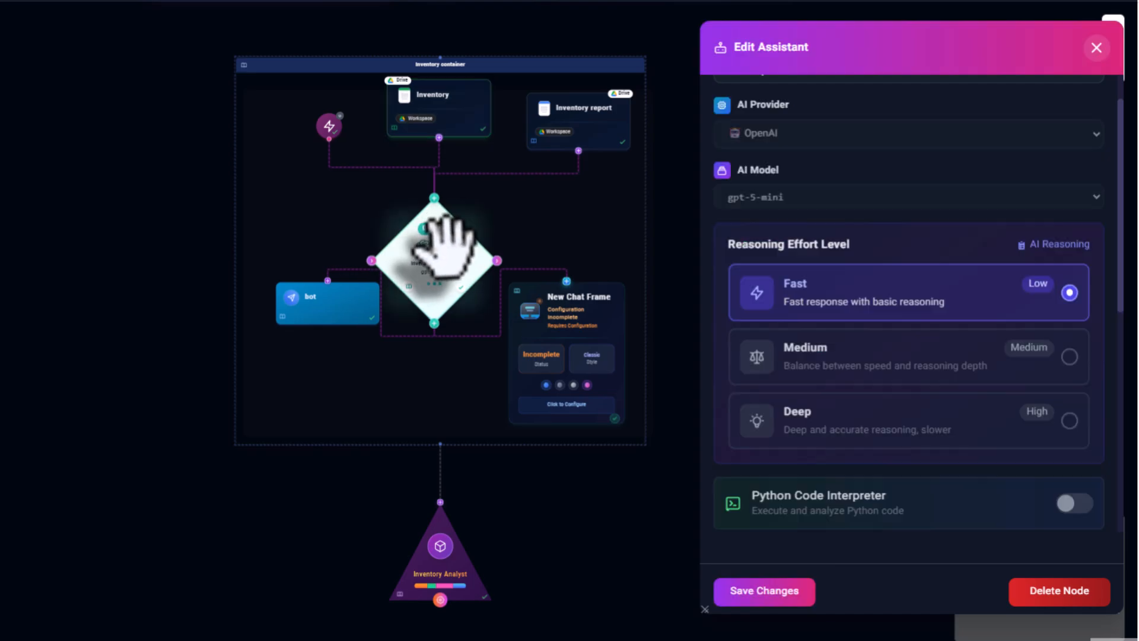
scroll(999, 318, "down", 6)
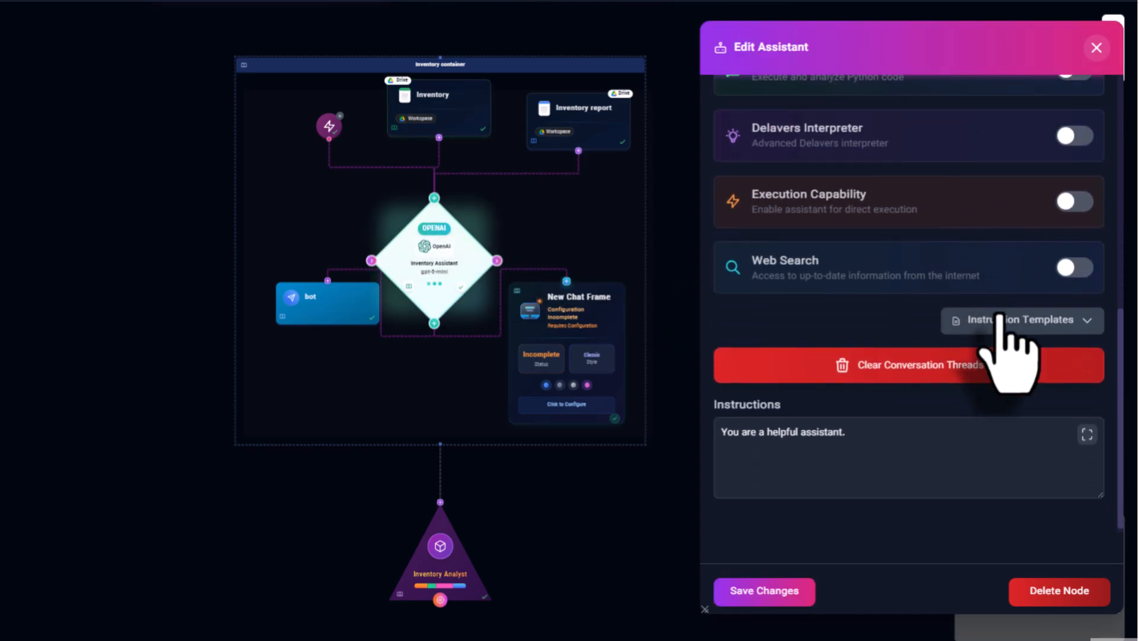
scroll(1008, 350, "up", 8)
scroll(1008, 332, "up", 1)
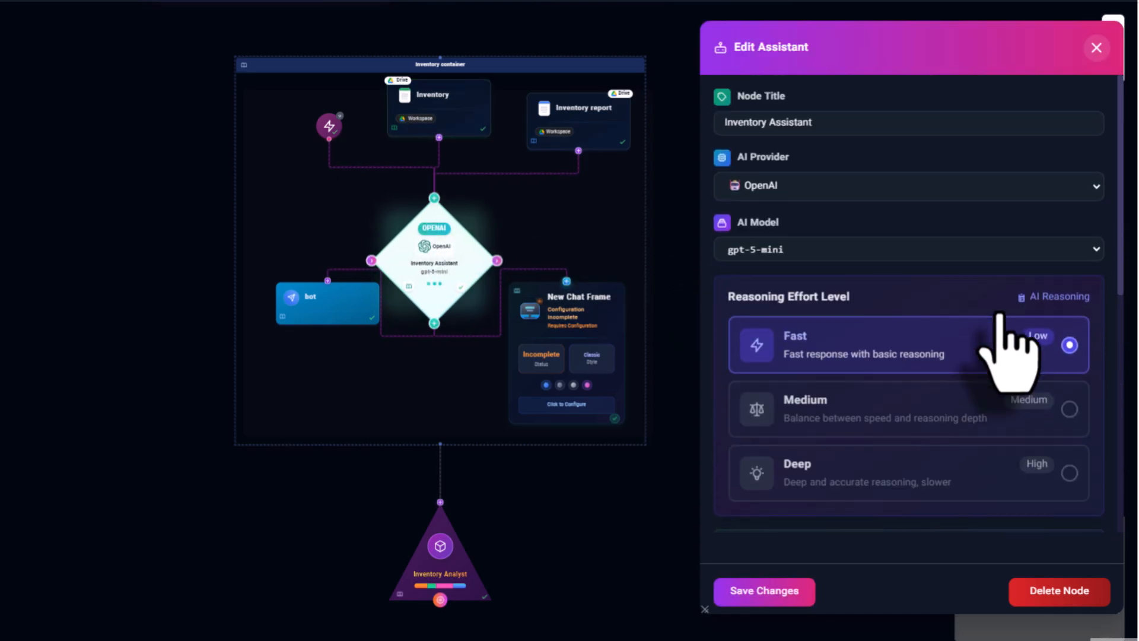
Move the bot node slightly lower in the inventory container, and review its Telegram settings and the Inventory report document settings
left_click_drag(196, 303, 95, 300)
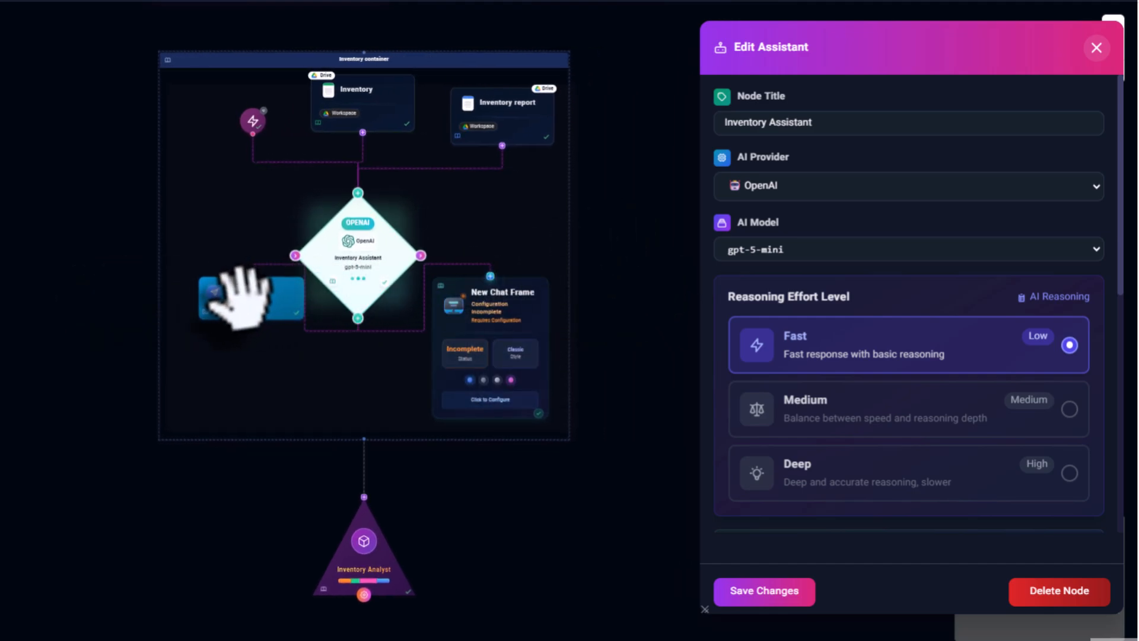
left_click_drag(250, 299, 246, 350)
left_click(246, 347)
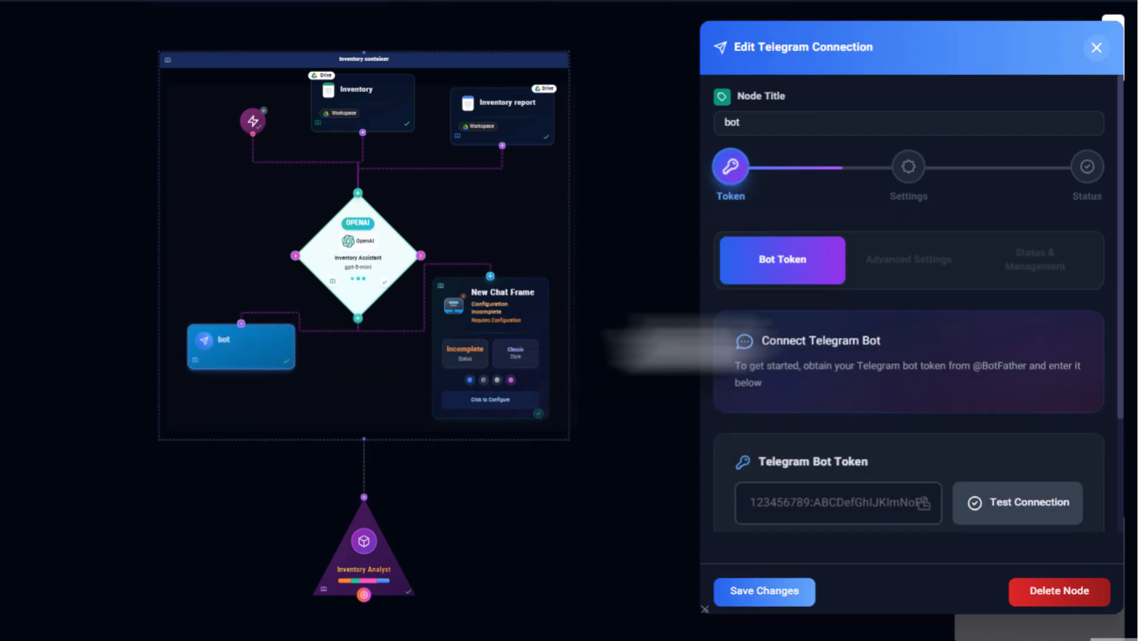
scroll(961, 315, "down", 3)
scroll(966, 313, "up", 3)
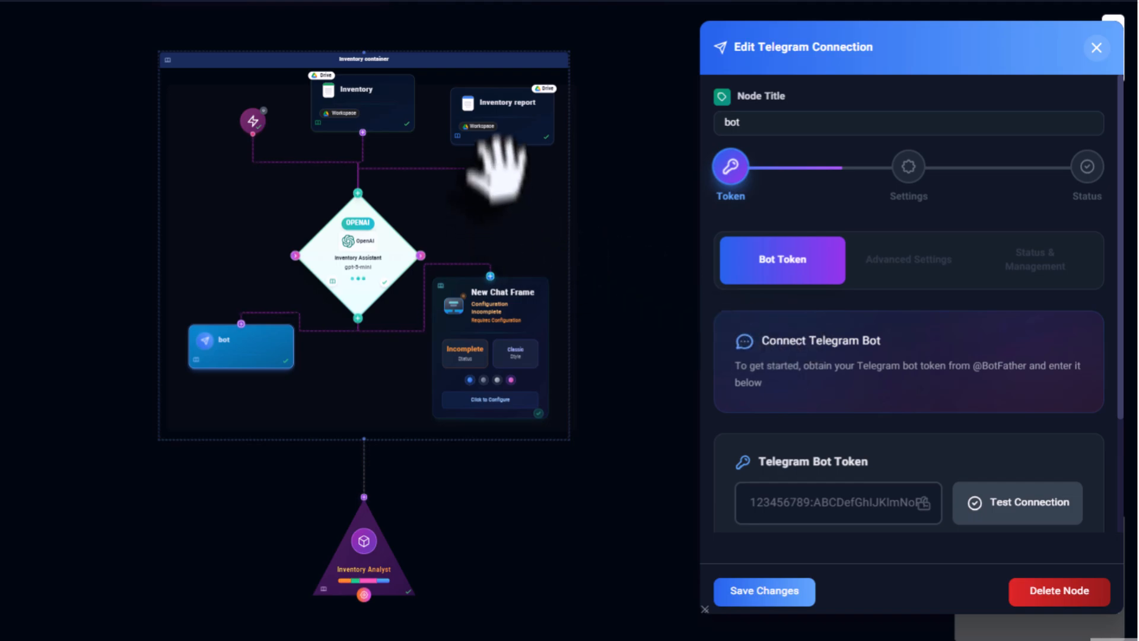
left_click(515, 116)
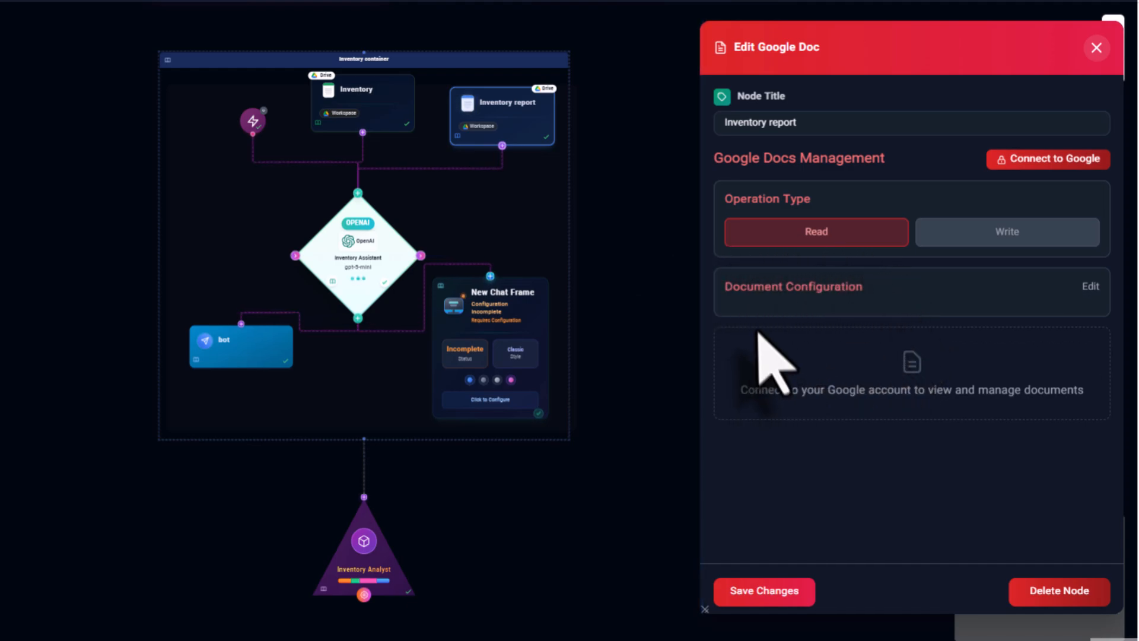
Set the New Chat Frame's company name to delaverse and its authorized domain to delaverse.ai, and save the changes
left_click(504, 333)
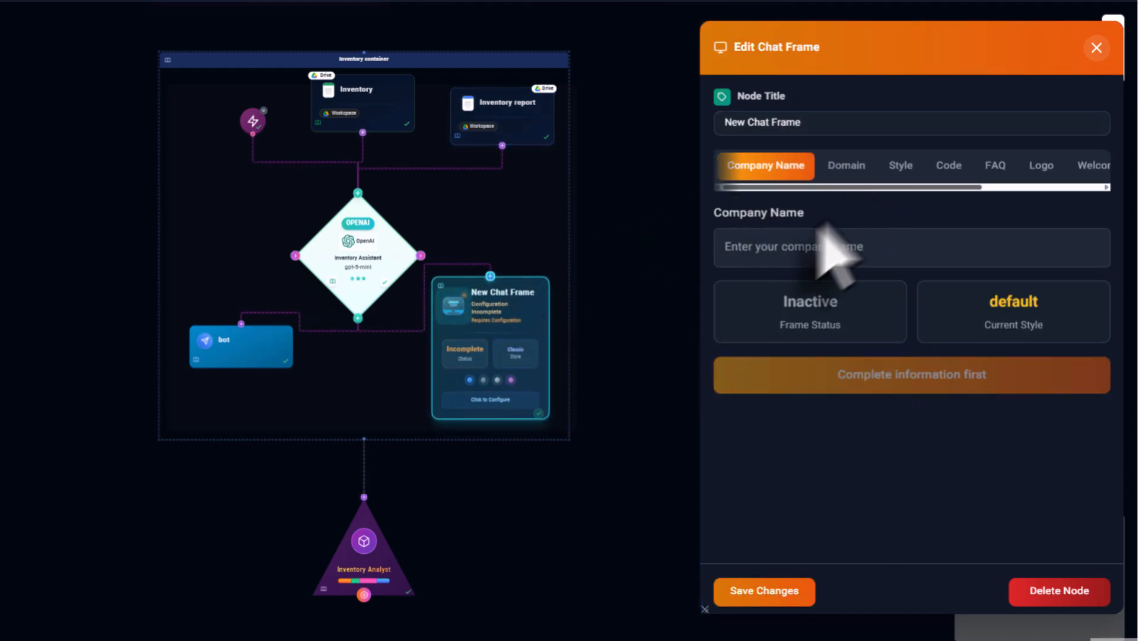
left_click(790, 246)
left_click(809, 297)
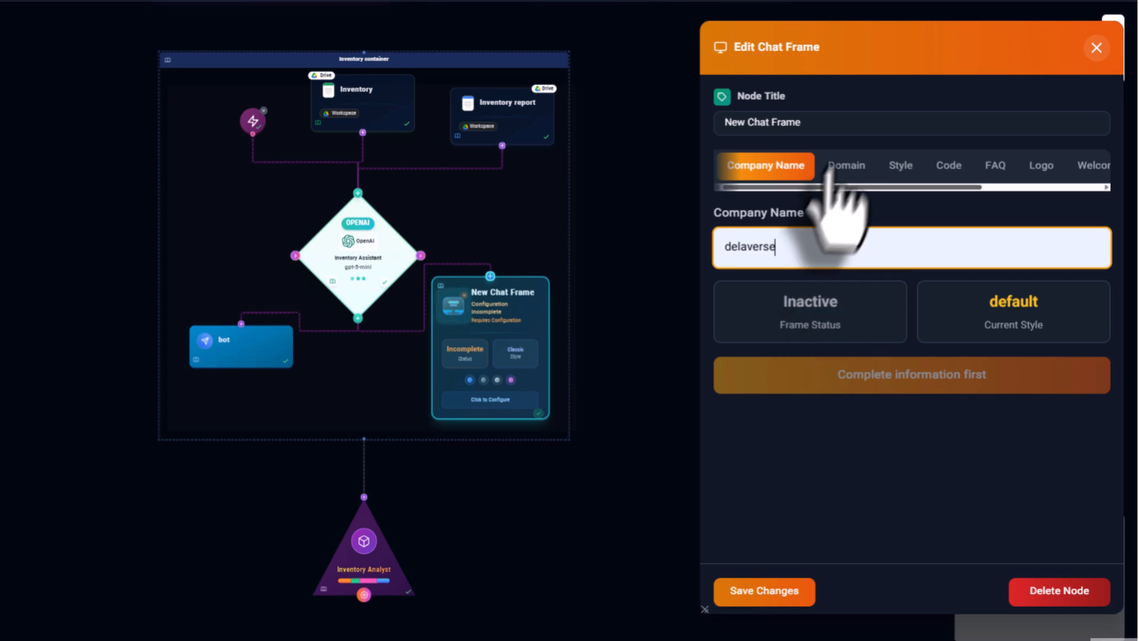
left_click(830, 168)
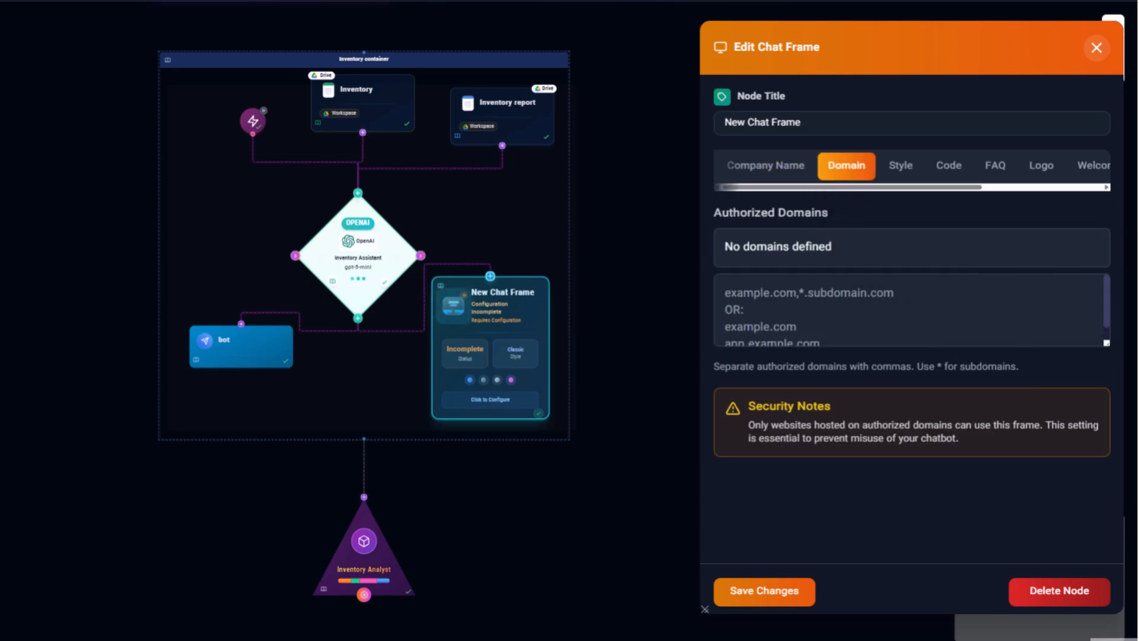
left_click(866, 301)
type("delaverse.ai")
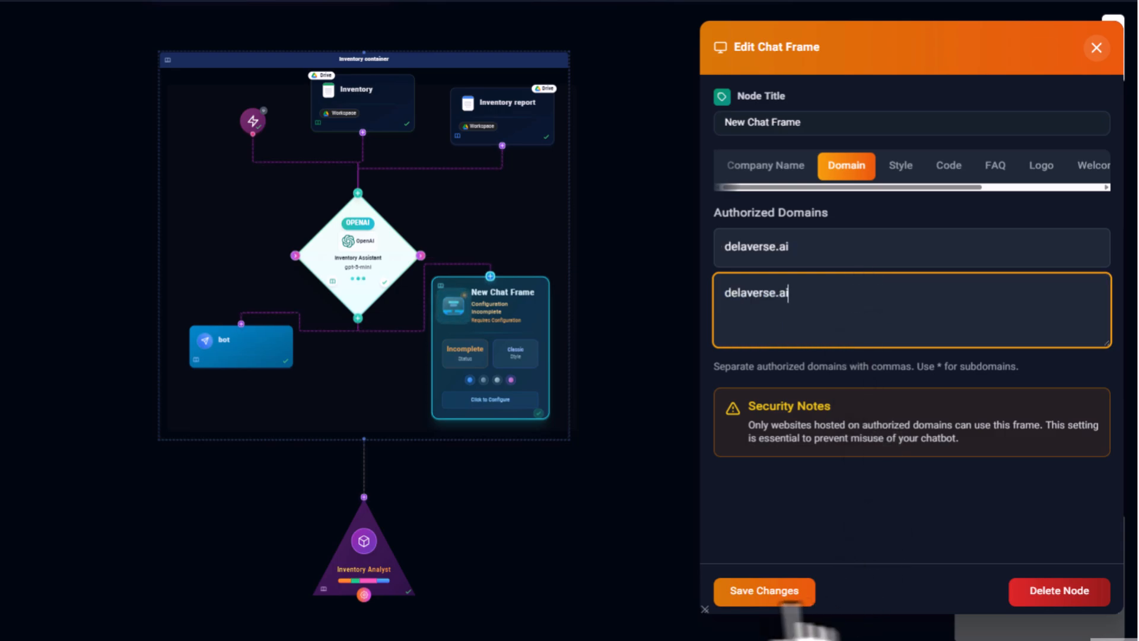
left_click(766, 592)
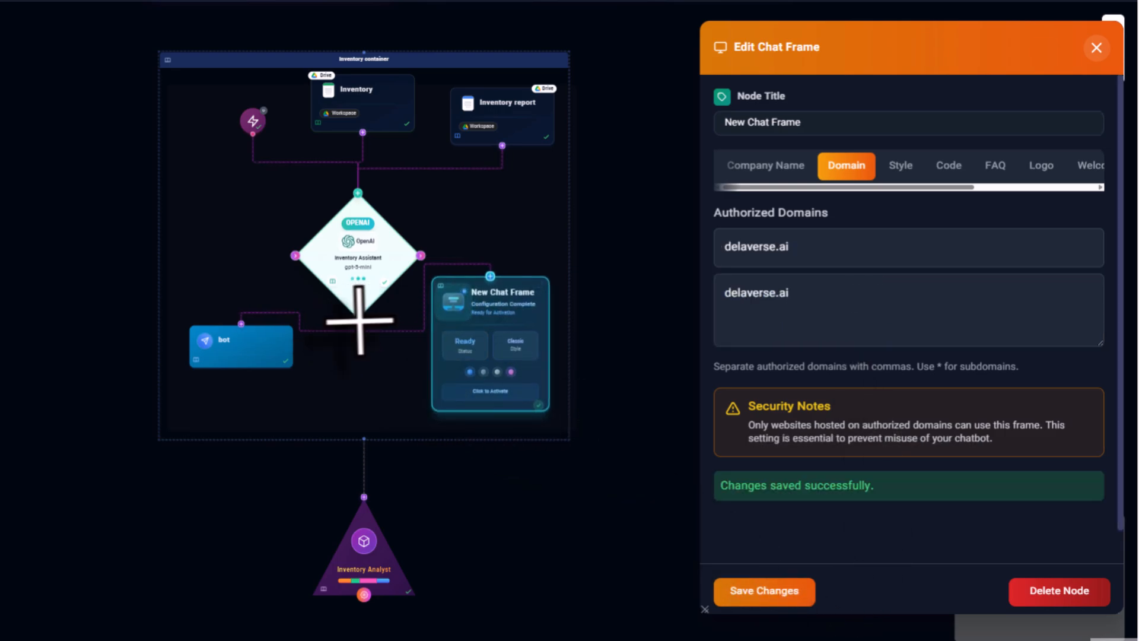
Connect the Inventory Assistant's lower output to the New Chat Frame and activate the frame
left_click_drag(358, 318, 486, 274)
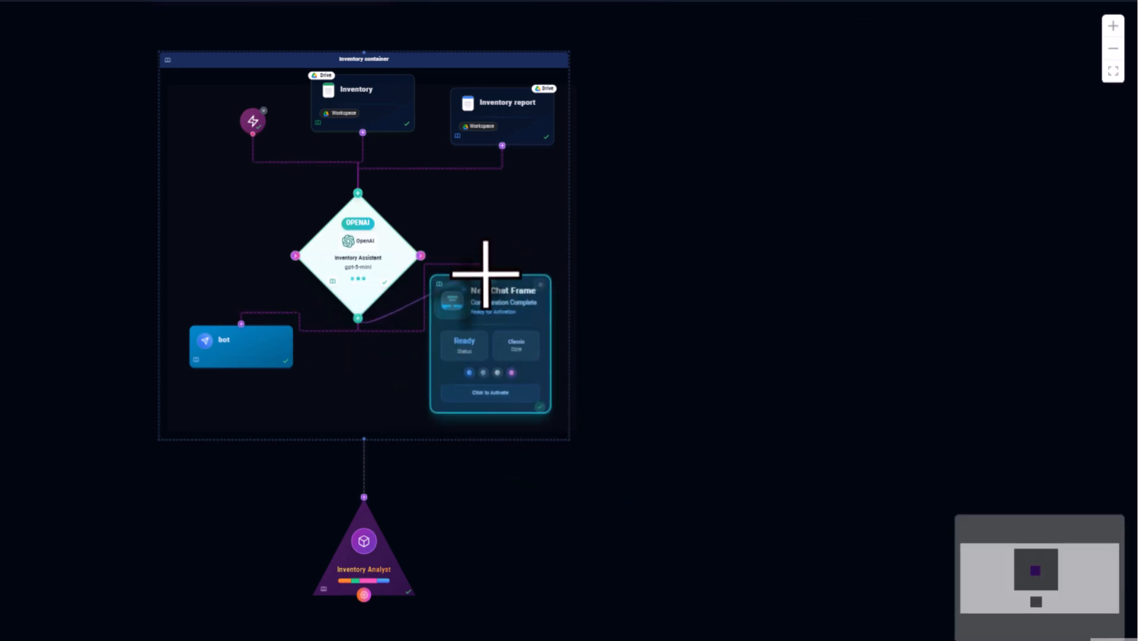
left_click(503, 392)
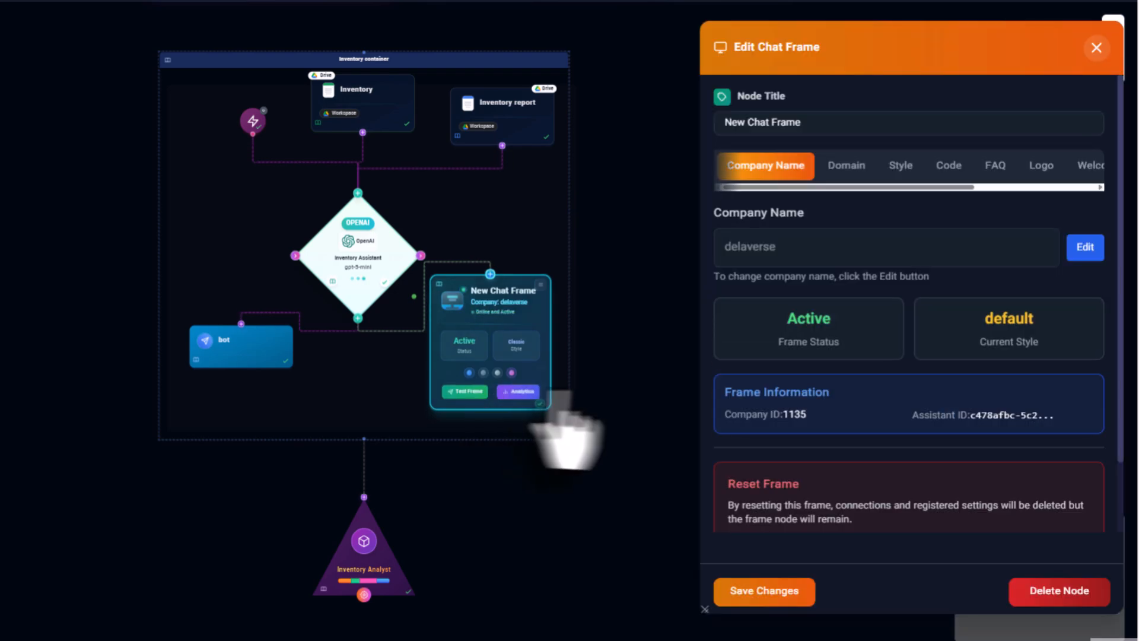
Copy the chat frame's API key and use it to sign in to the frame's analytics dashboard
left_click(948, 167)
scroll(949, 474, "down", 10)
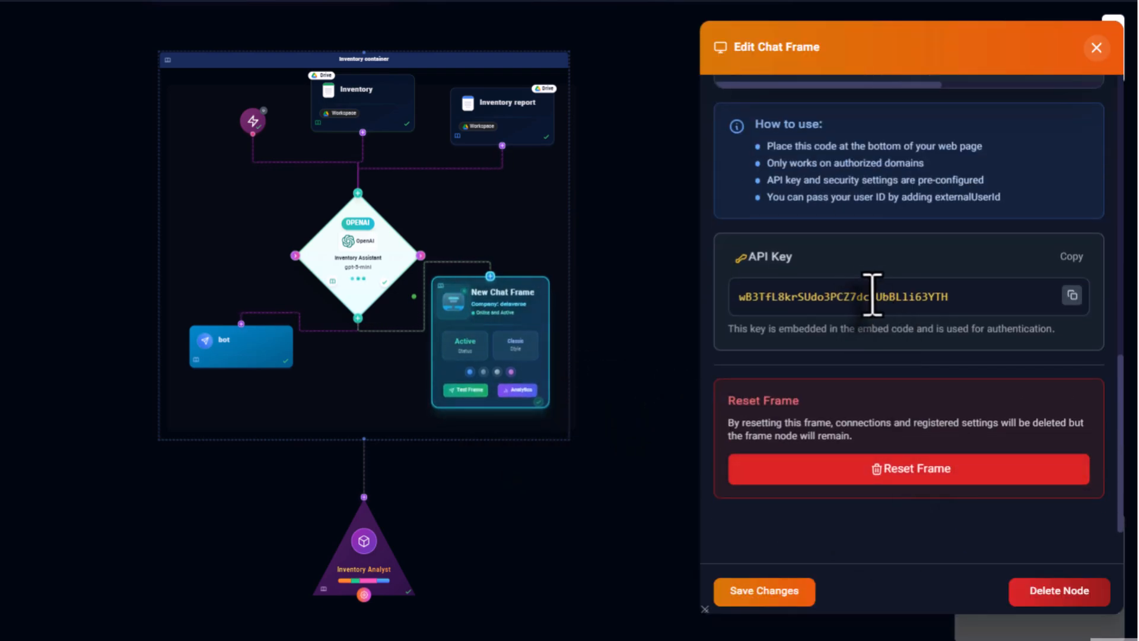
double_click(872, 295)
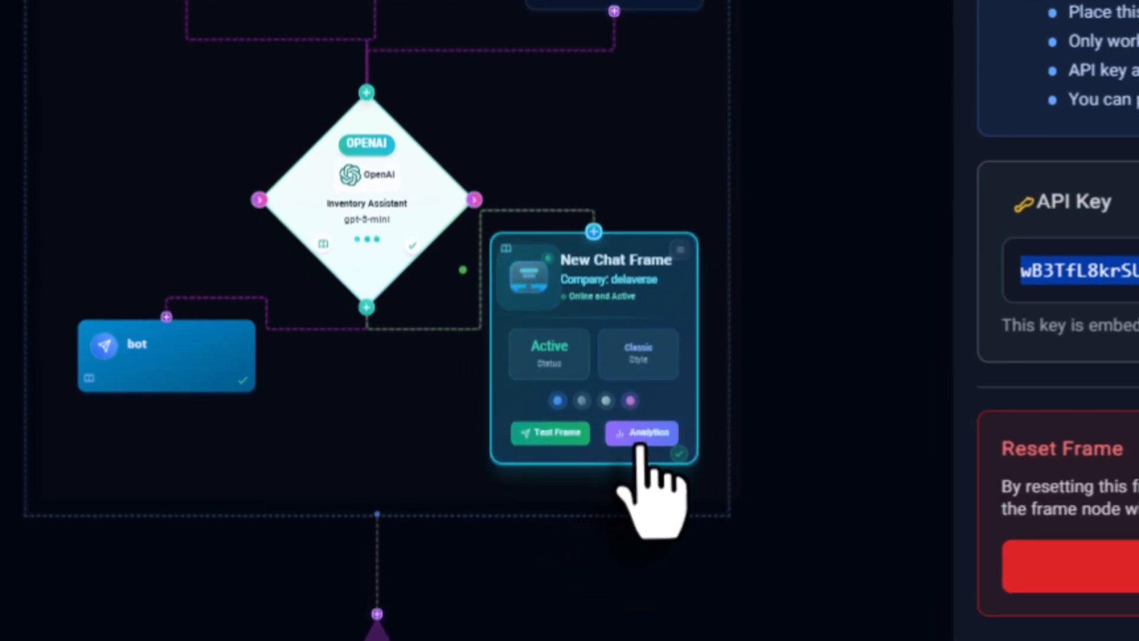
left_click(641, 439)
left_click(563, 374)
key("ctrl+v")
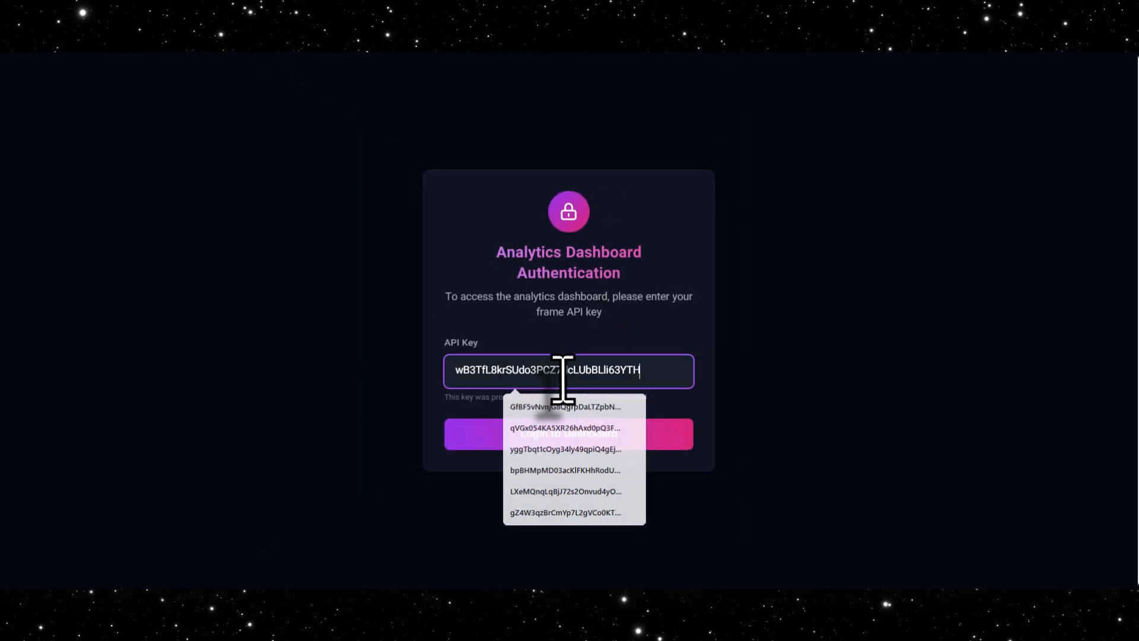
left_click(590, 439)
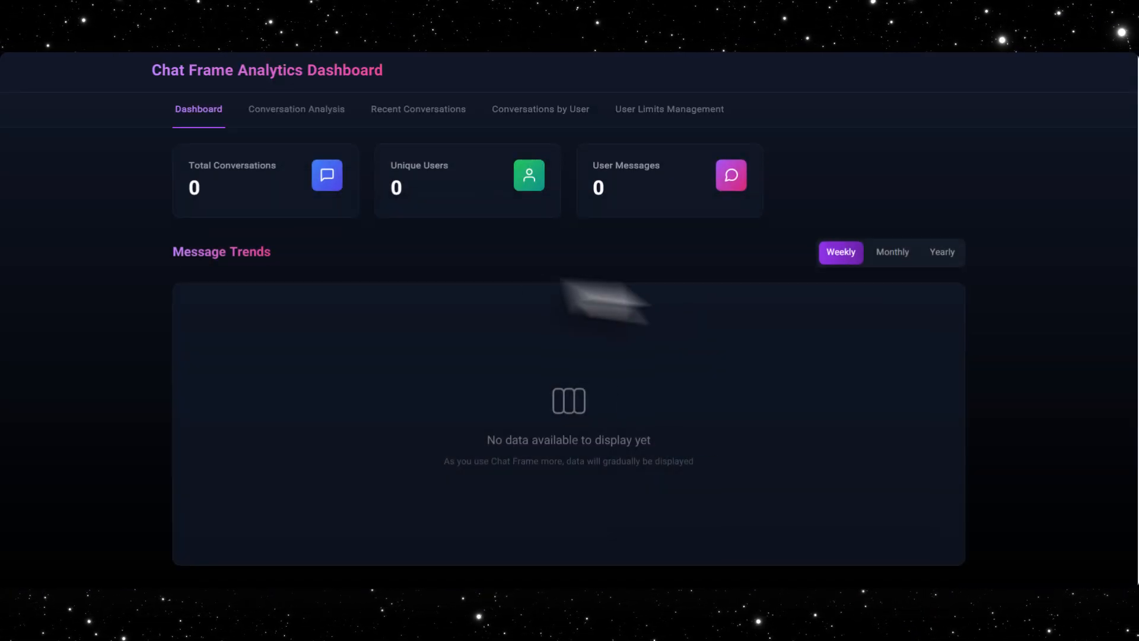
Look through the Conversation Analysis, Recent Conversations and Conversations by User views of the analytics dashboard
left_click(297, 110)
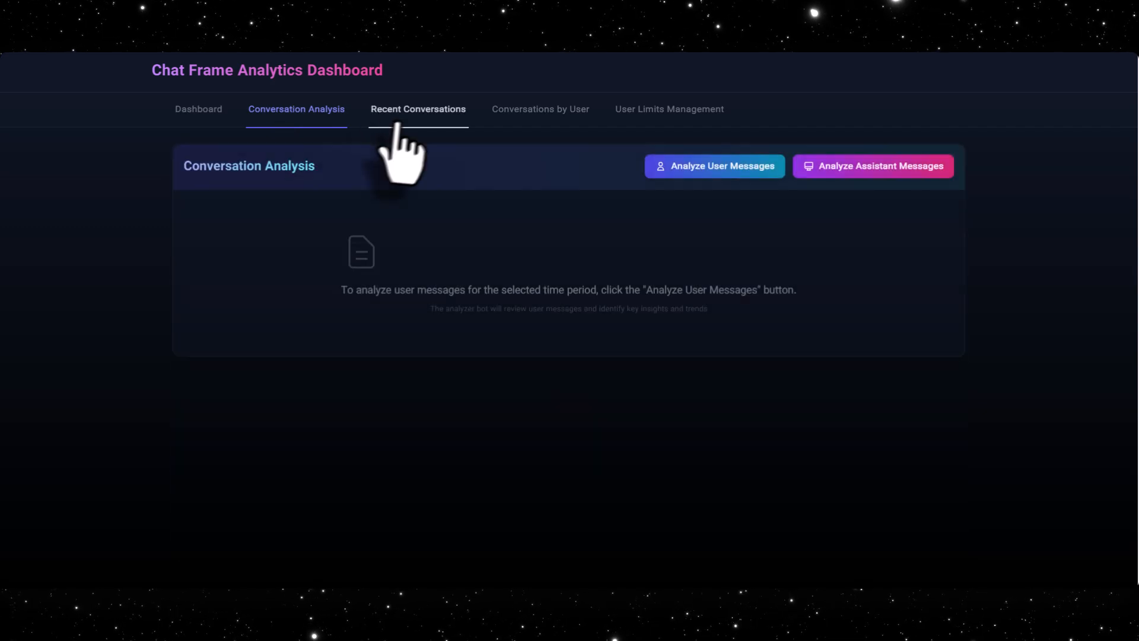
left_click(401, 126)
left_click(540, 116)
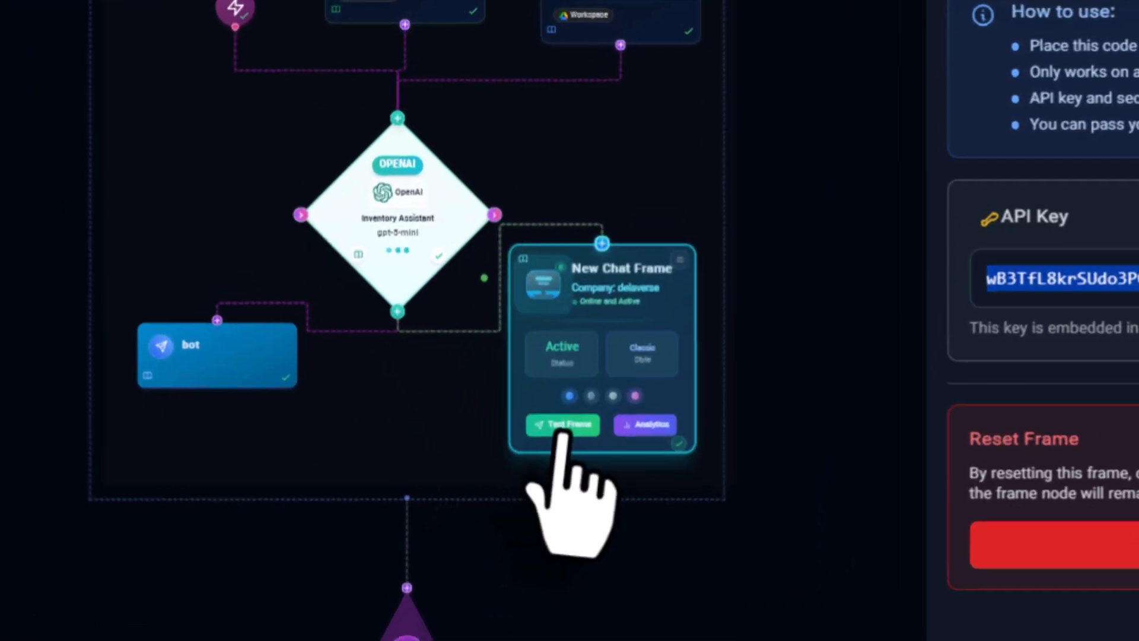
Open a test chat for the New Chat Frame, move its window beside the workflow, and send the message "hi"
left_click(541, 389)
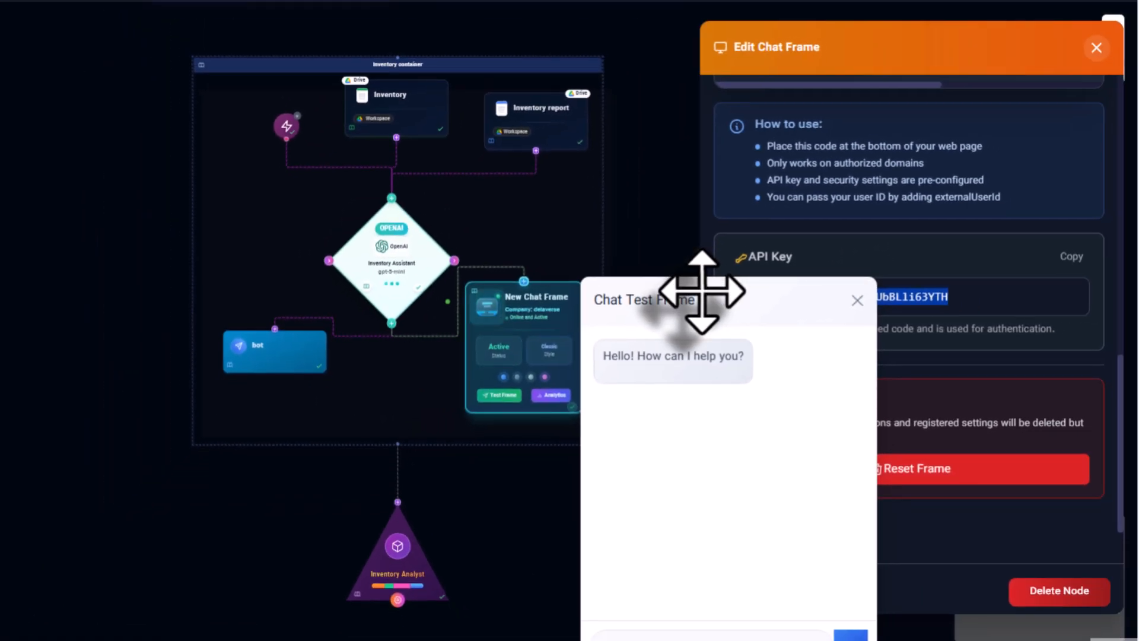
left_click_drag(953, 263, 1047, 0)
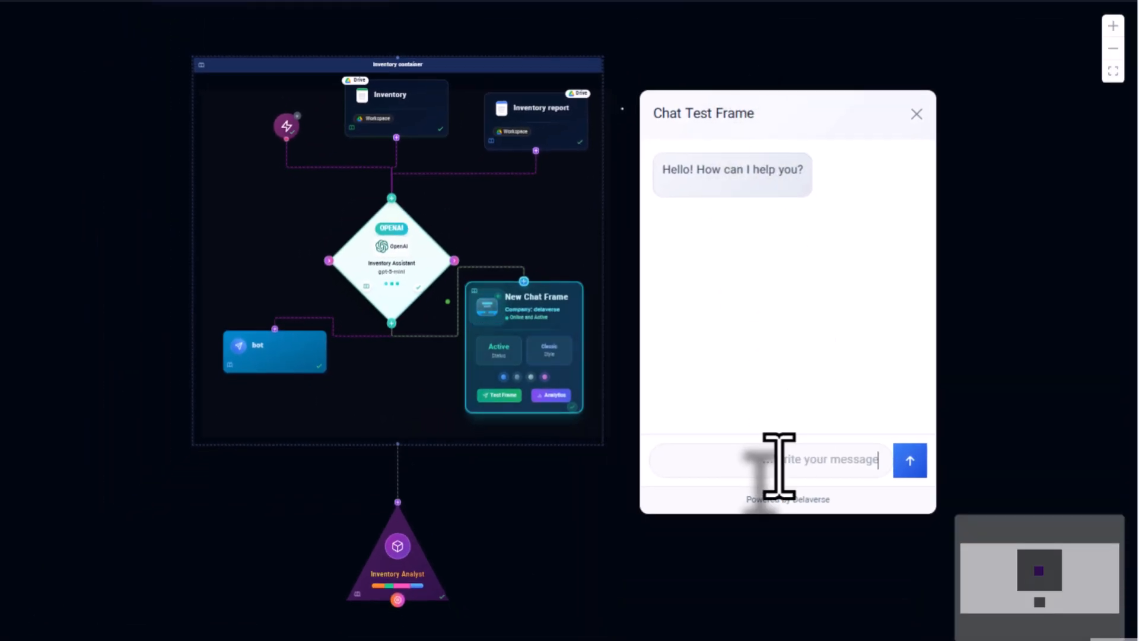
key("Return")
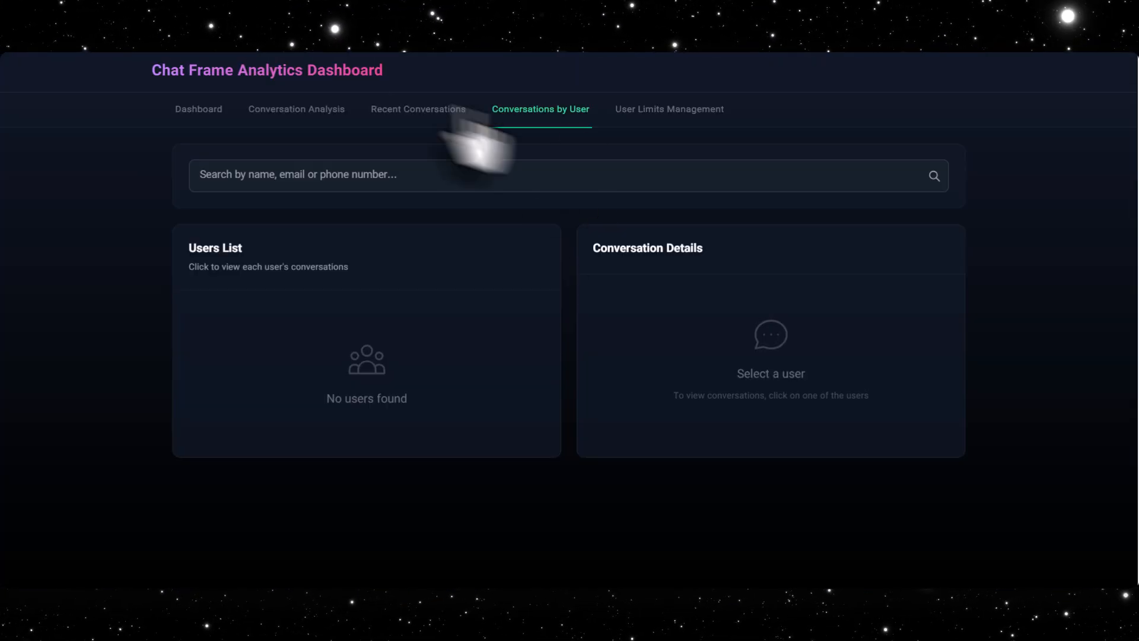
Check the test message in the analytics dashboard's recent conversations, conversation analysis and per-user conversations
left_click(409, 109)
left_click(293, 112)
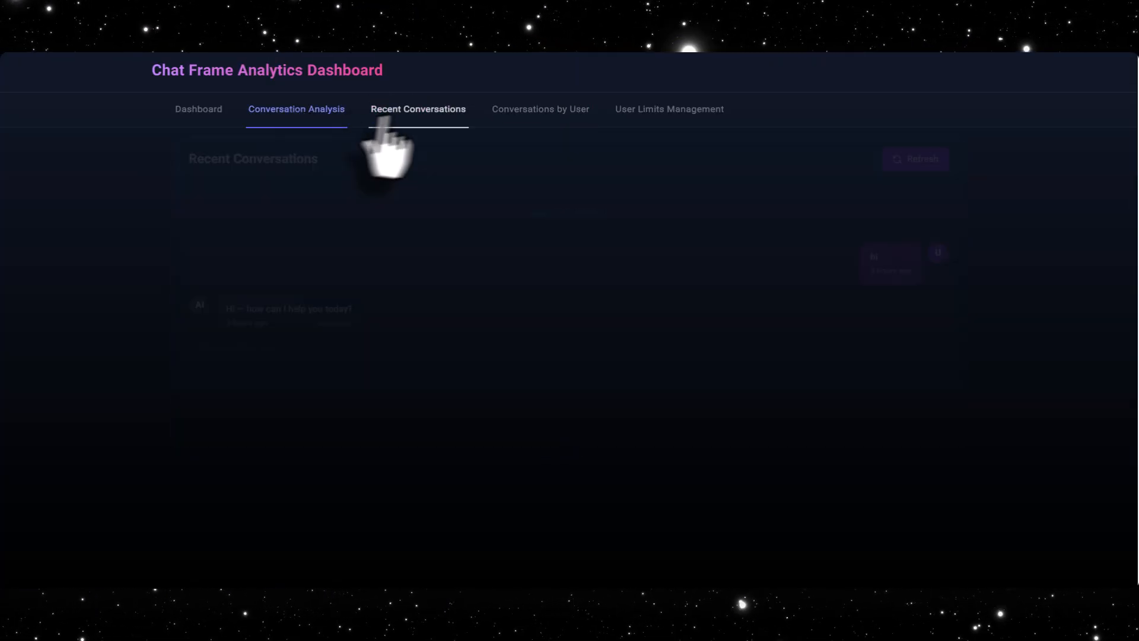
left_click(537, 110)
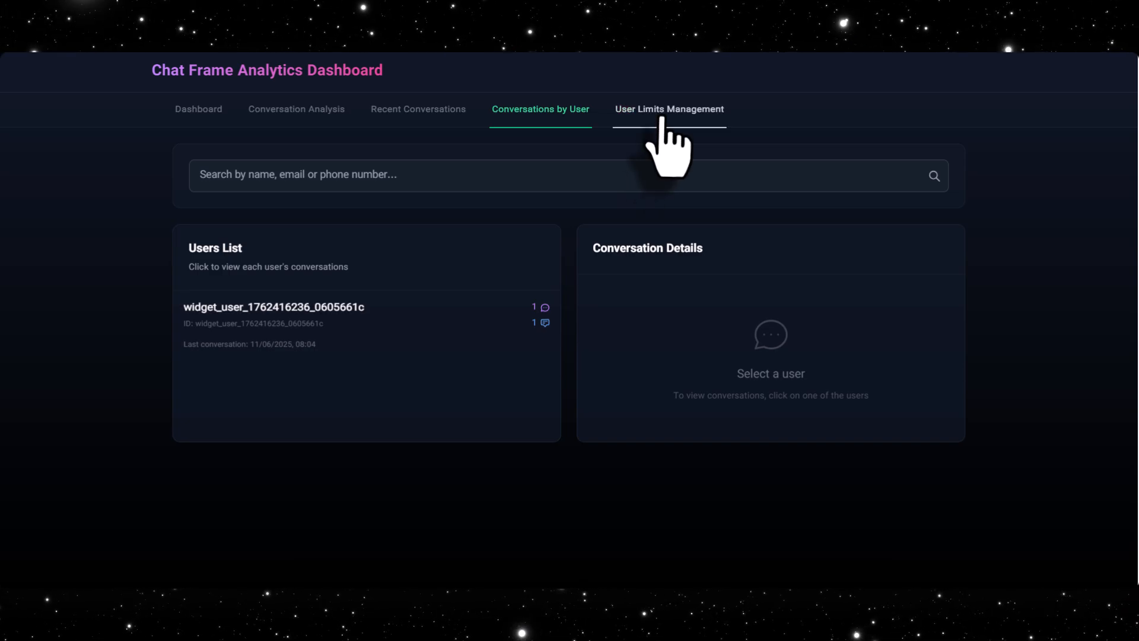
Change the chatbot's user limit policy to Daily Conversation Limit, save it and confirm the policy change
left_click(660, 113)
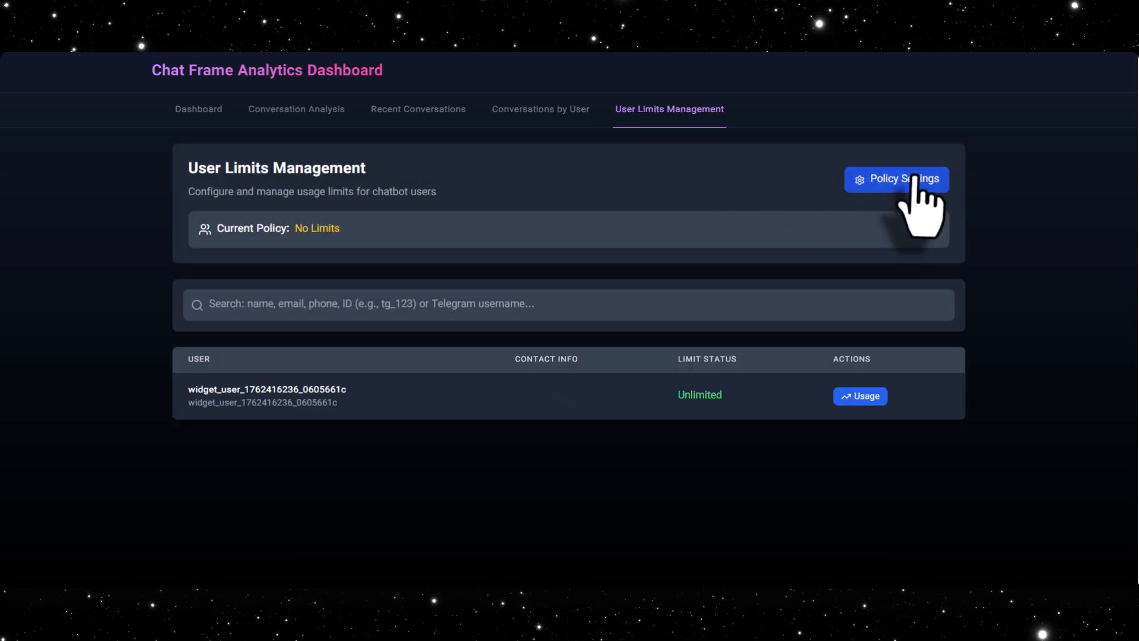
left_click(914, 178)
left_click(564, 184)
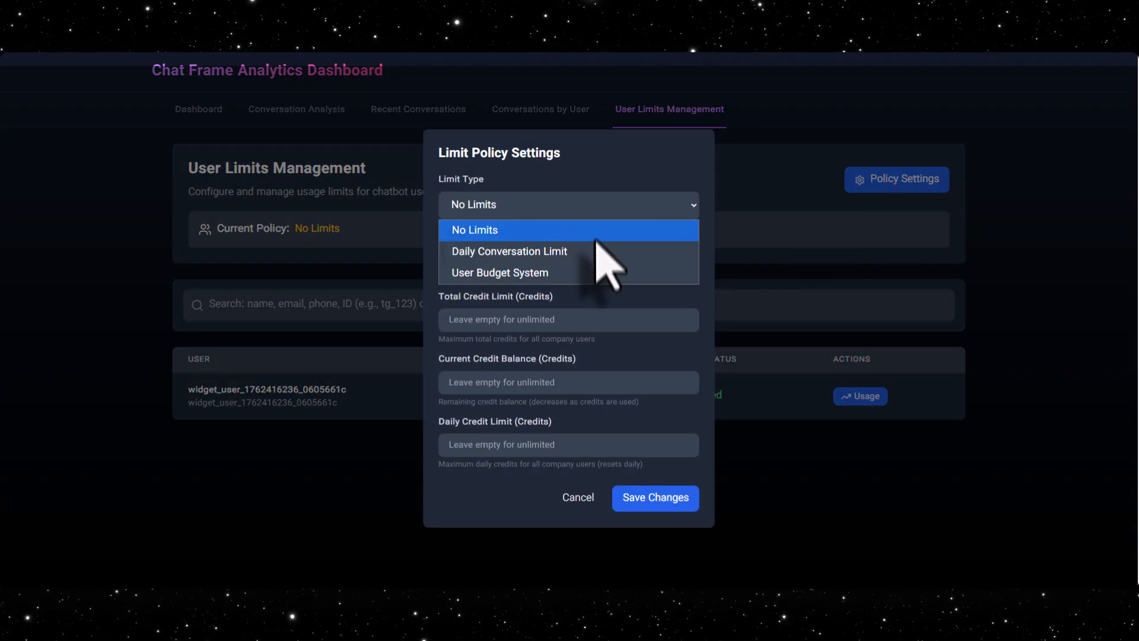
left_click(597, 249)
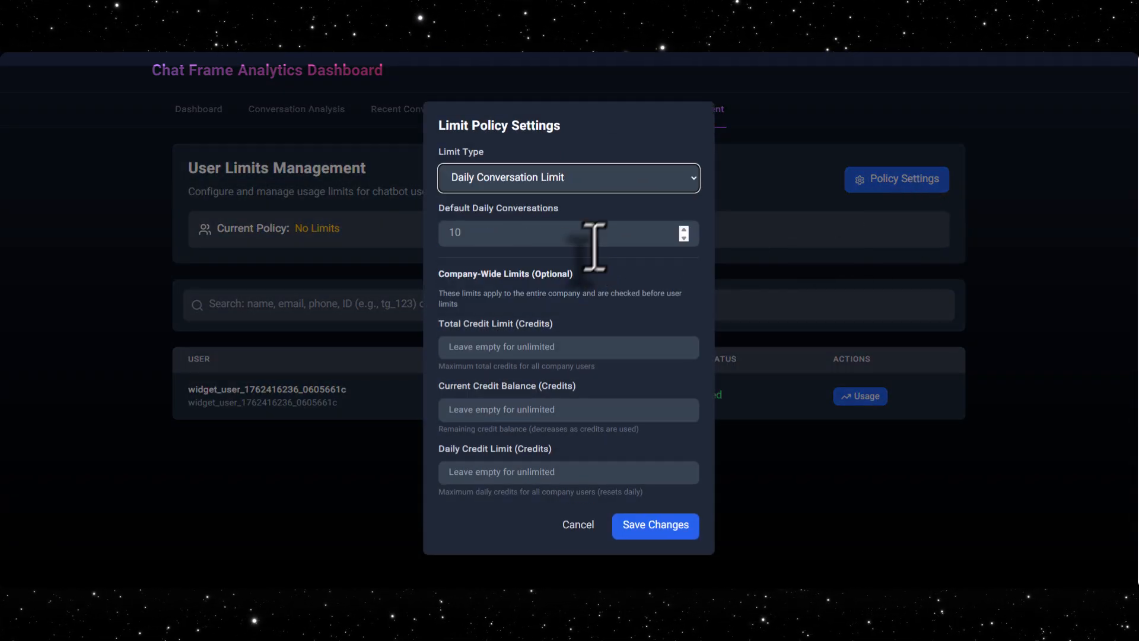
left_click(674, 531)
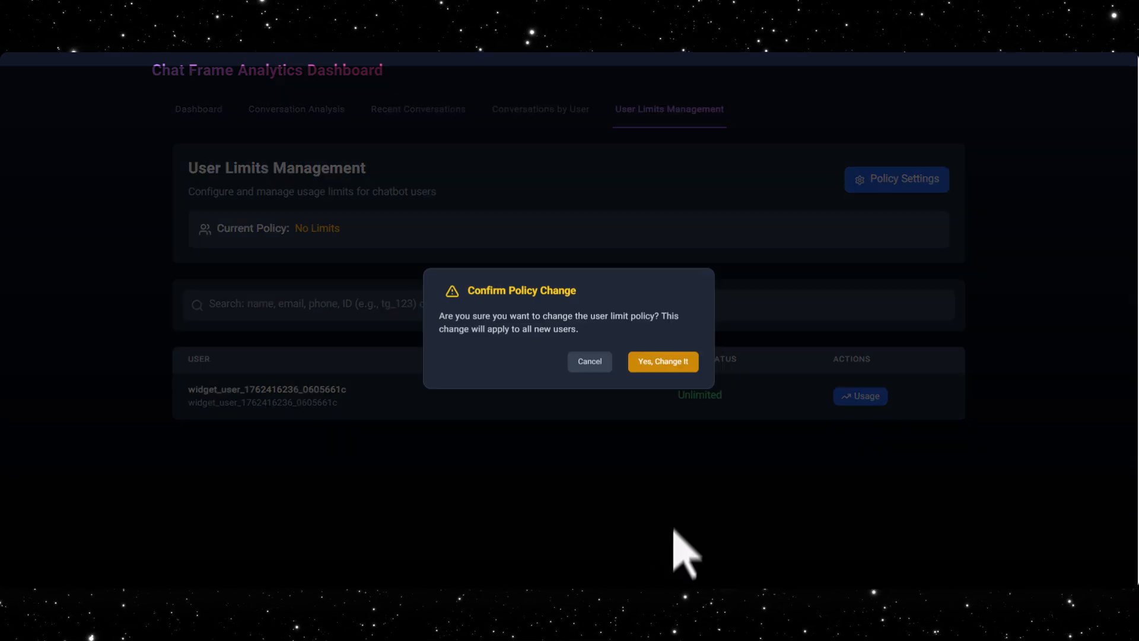
left_click(672, 363)
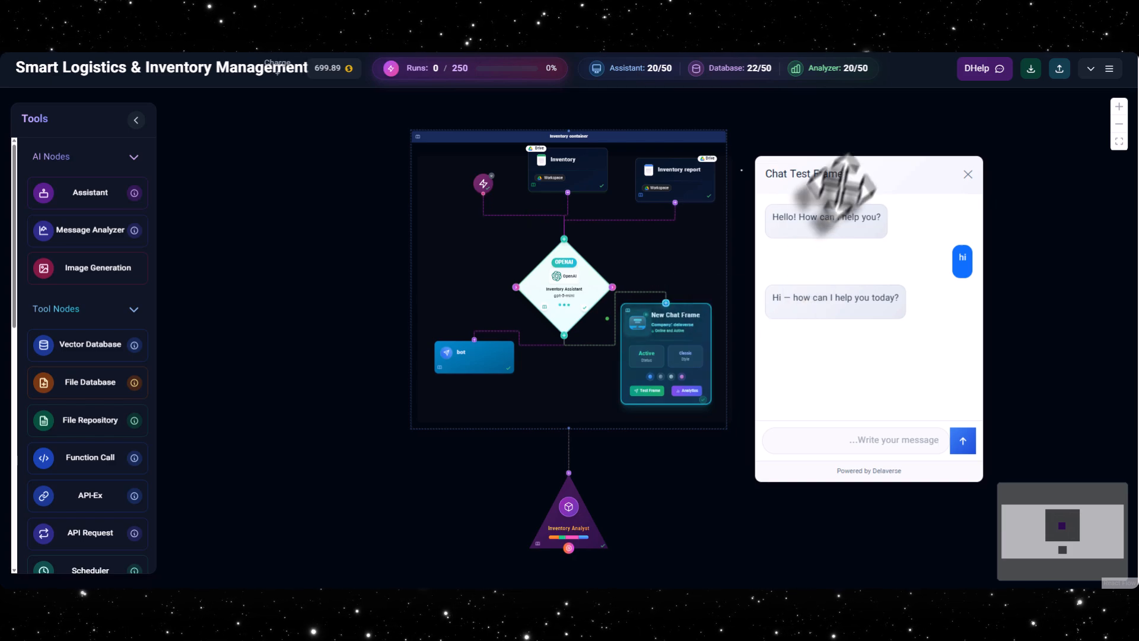
Return to the project canvas and move the Chat Test Frame window slightly farther from the workflow
left_click_drag(871, 179, 883, 181)
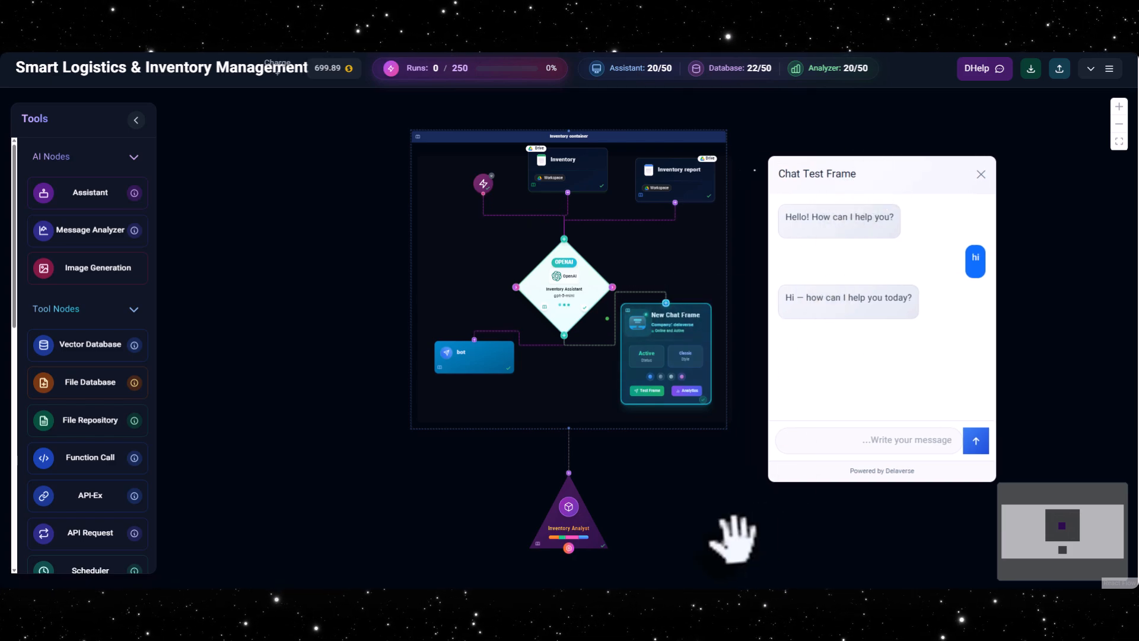